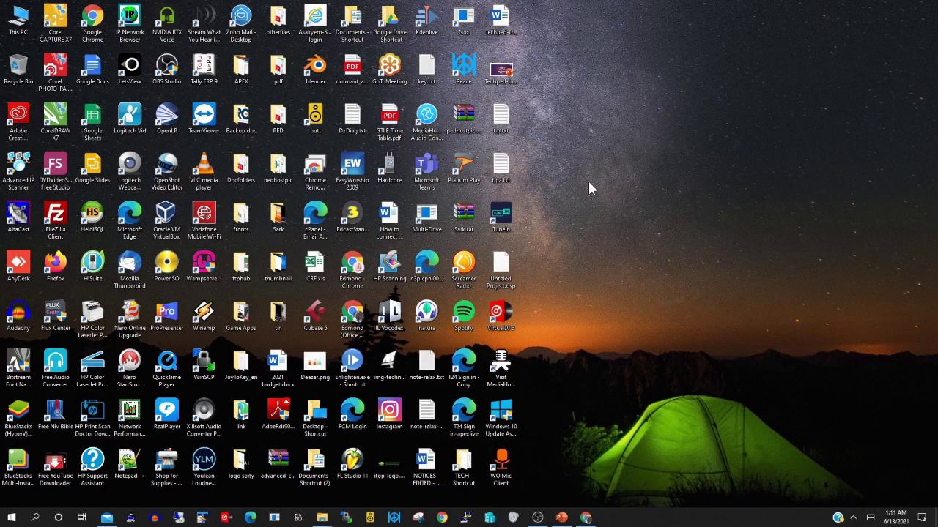
Step: Search Windows for 'power' to bring up PowerPoint as the best match
click(33, 517)
text(p)
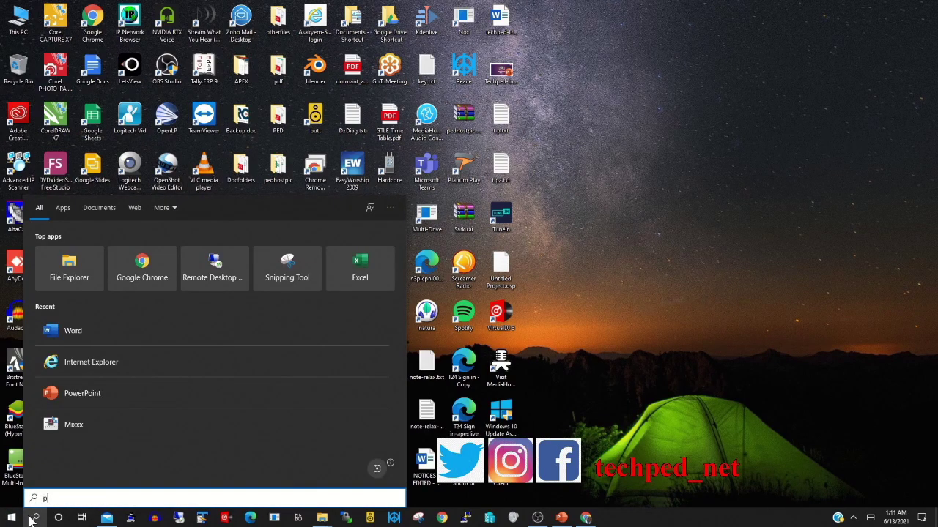
text(ower)
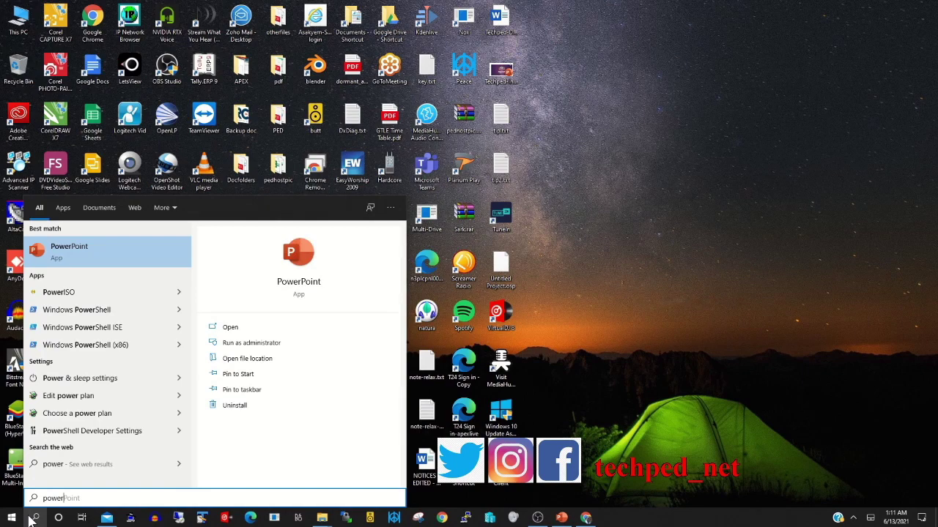
Step: Launch PowerPoint, create a blank presentation, then go to File to see recent presentations
click(94, 253)
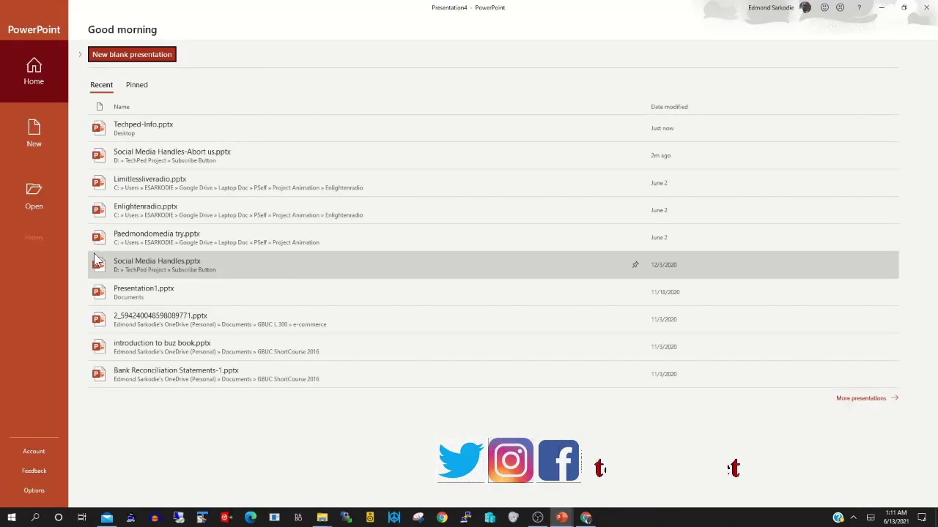
click(101, 57)
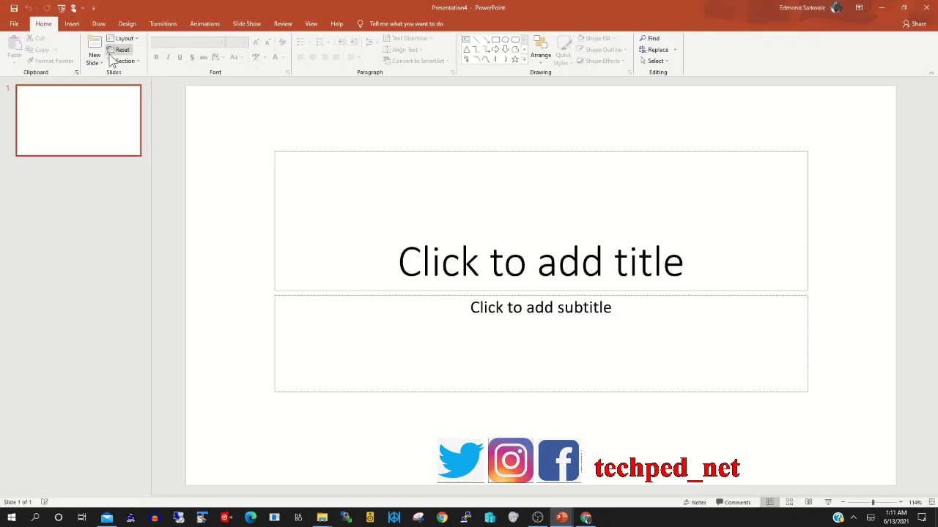
click(13, 24)
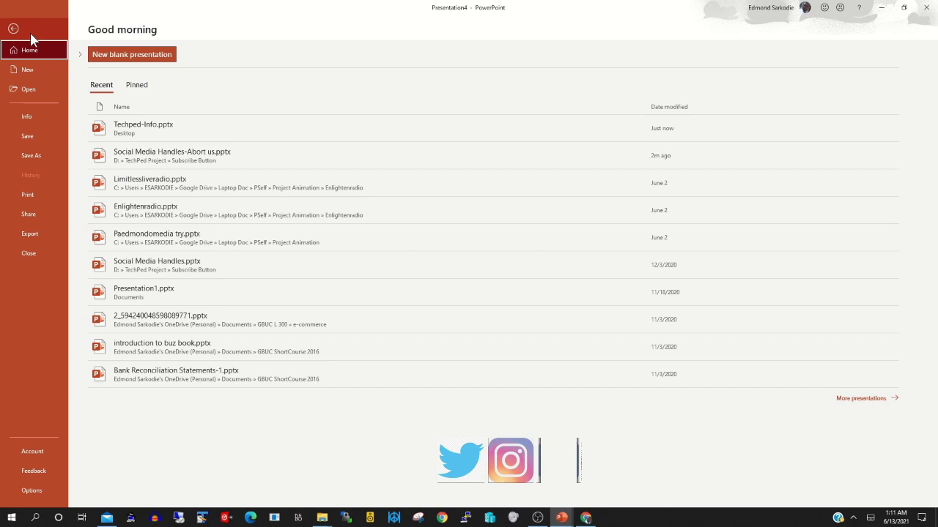
Step: Open Techped-Info.pptx, re-maximize the window, and browse from slide 2 down to slide 6
click(119, 130)
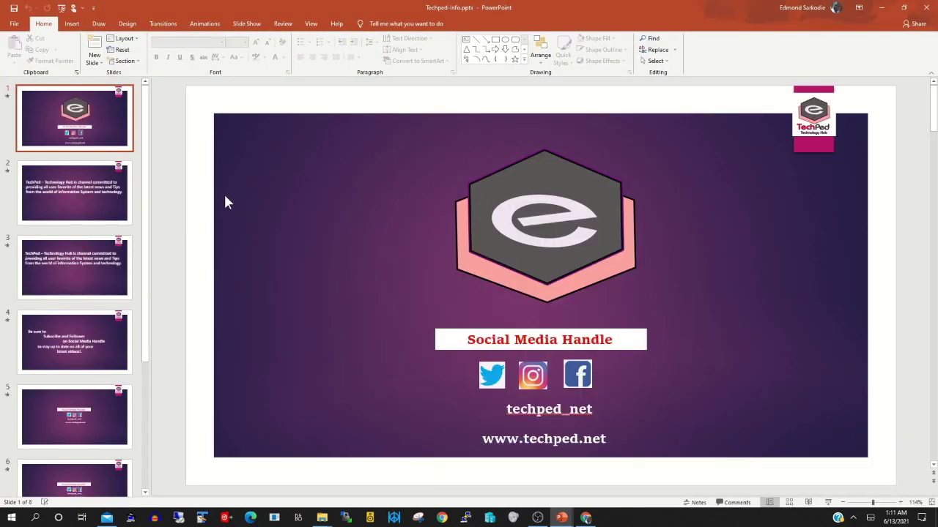
click(903, 7)
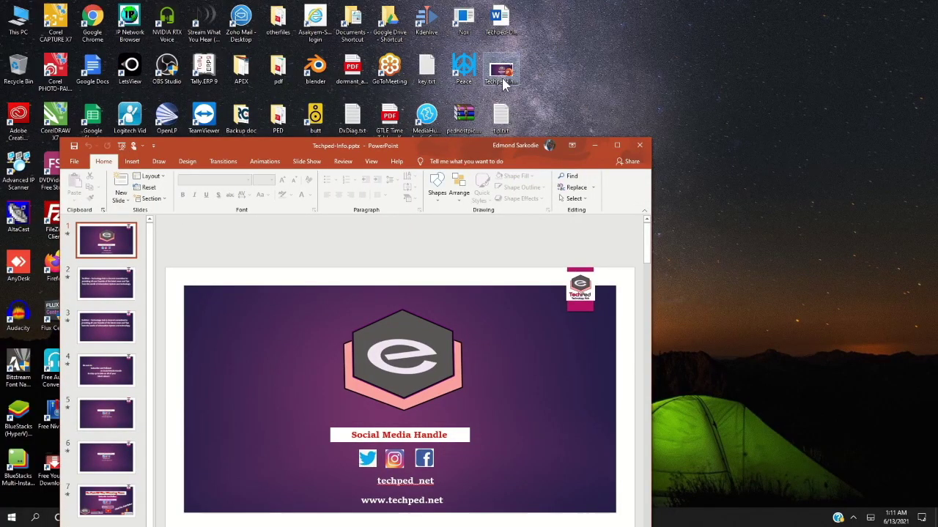
click(617, 145)
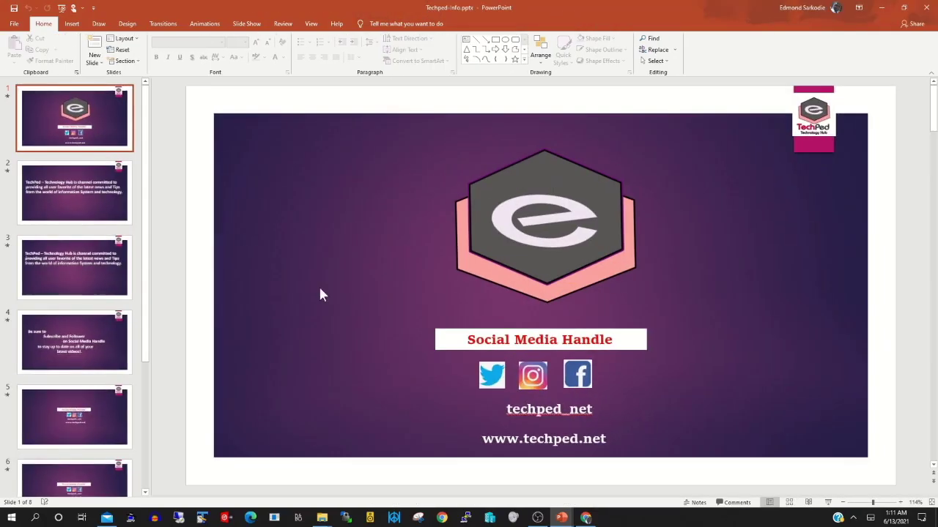
click(78, 188)
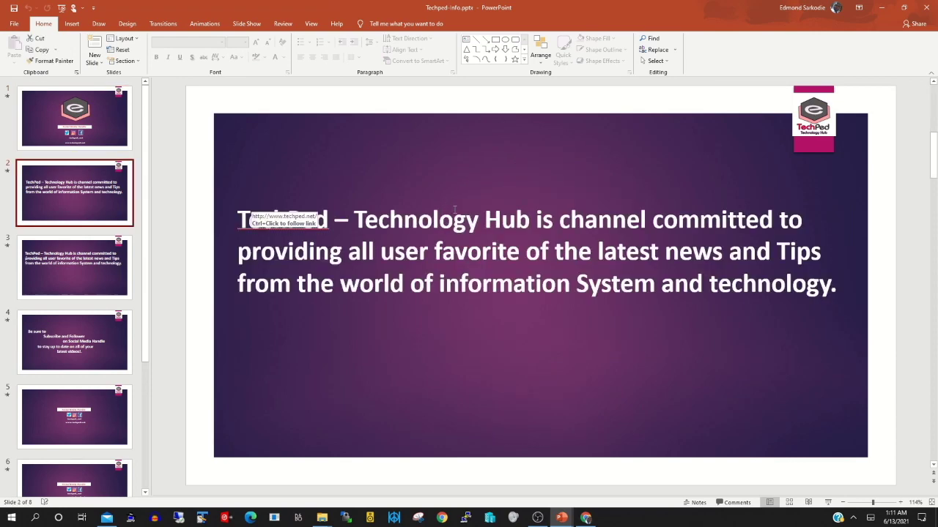
scroll(454, 210, down, 2)
scroll(455, 210, down, 2)
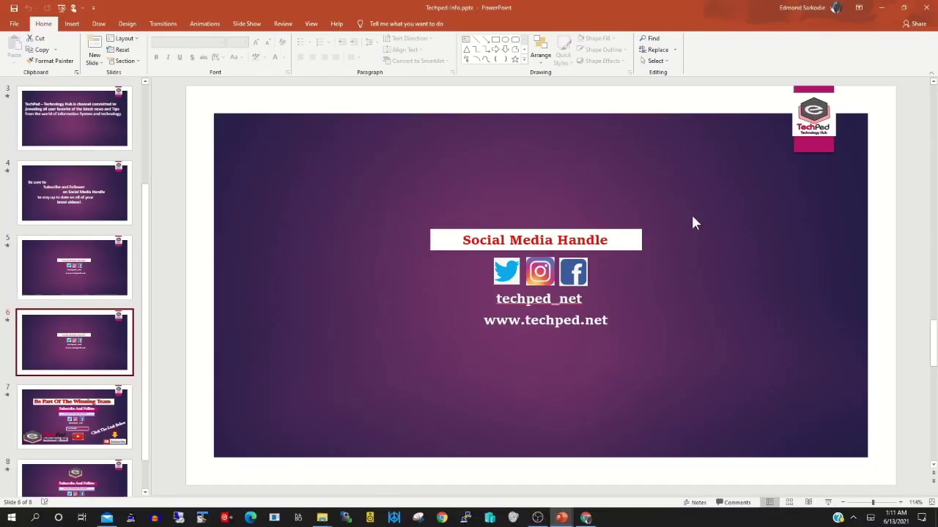
Step: Go to the Export page from the File menu
click(13, 28)
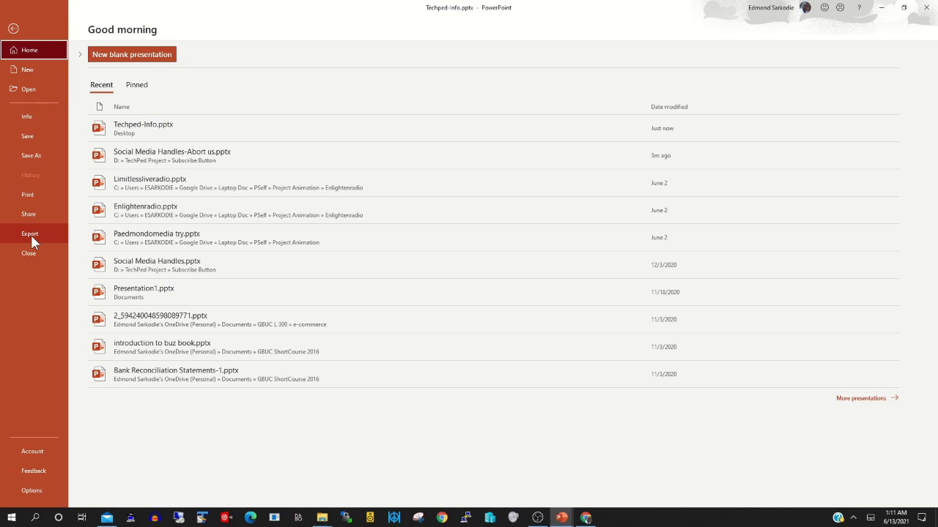
click(31, 238)
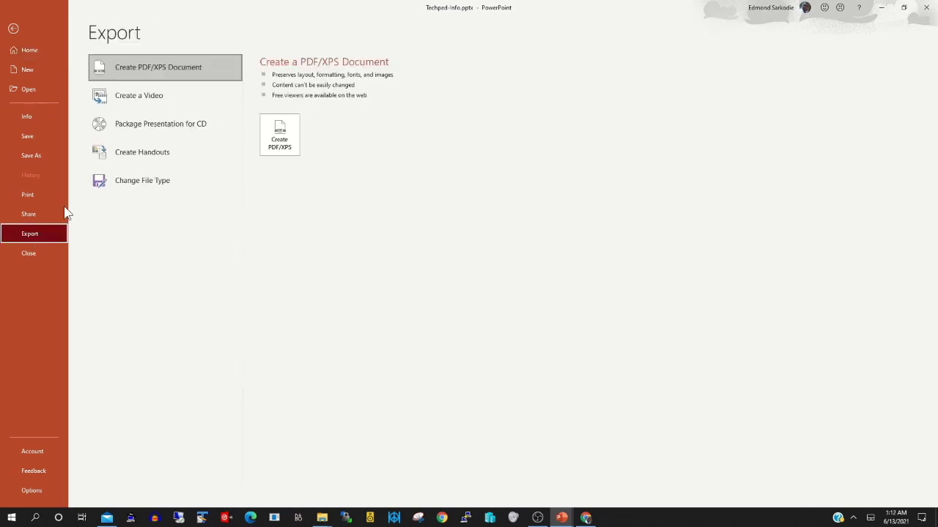
Step: Choose Create a Video and set its quality to HD (720p)
click(147, 103)
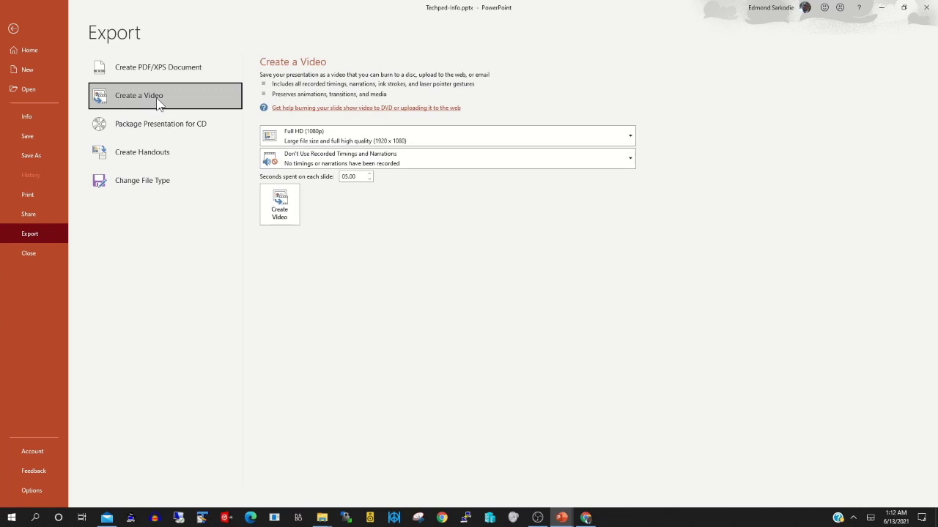
click(528, 136)
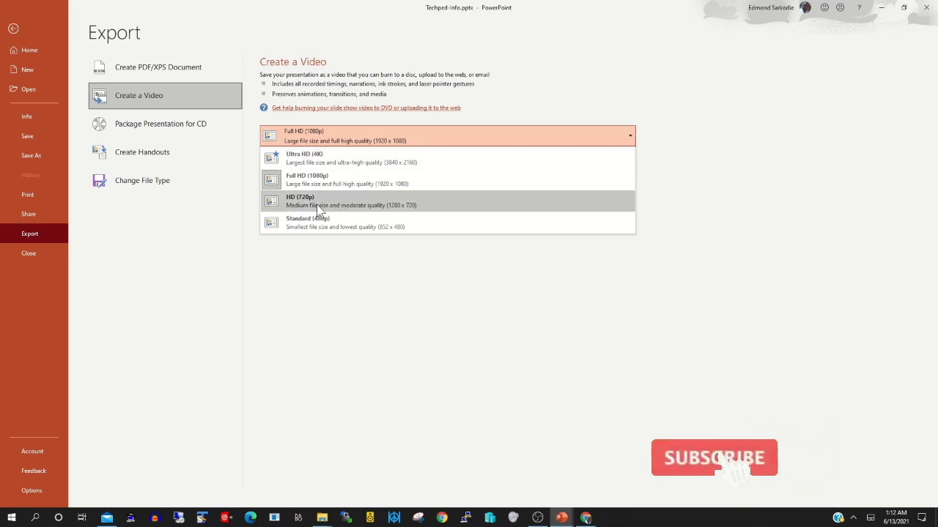
click(336, 207)
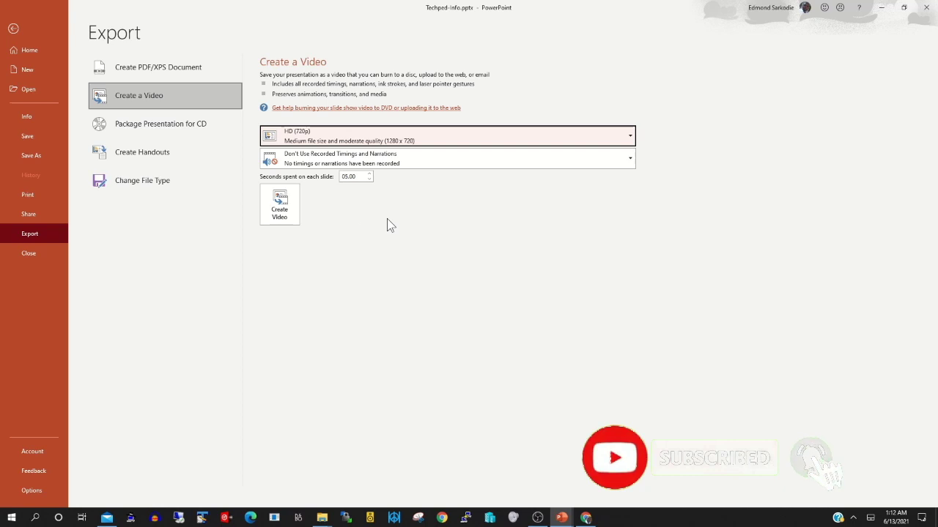
Step: Save the video as Techped-Info.mp4 in the Desktop's Docfolders folder to begin rendering
click(286, 212)
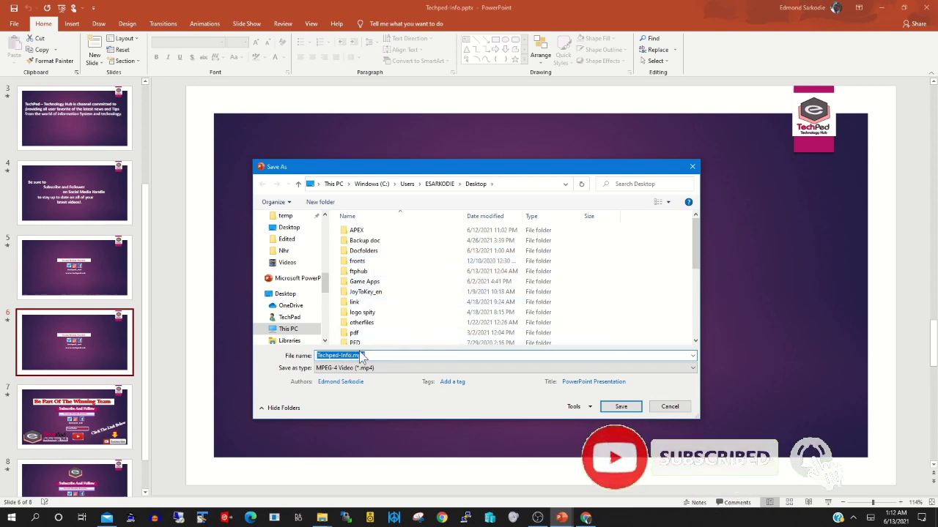
click(367, 241)
double_click(367, 253)
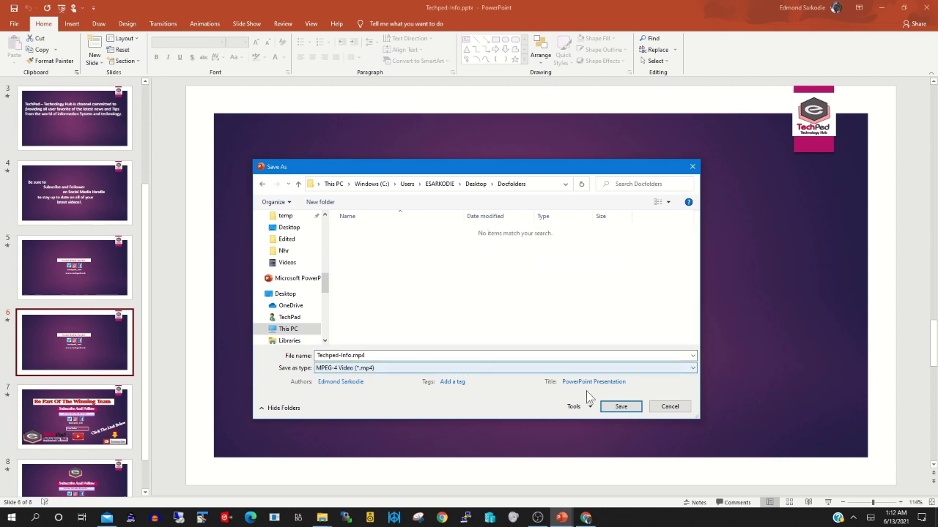
click(620, 408)
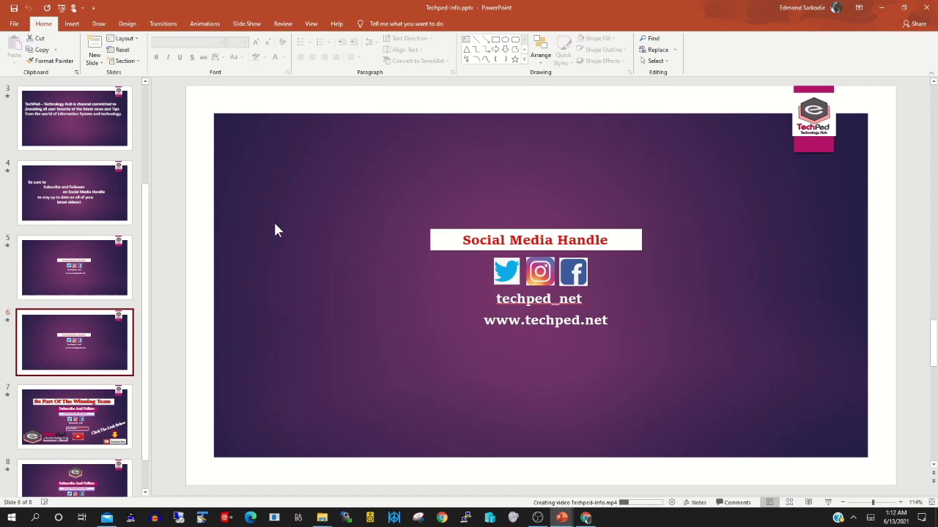
Step: View slides 3 to 5 while the video renders, then restore down and minimize PowerPoint
click(90, 139)
click(81, 198)
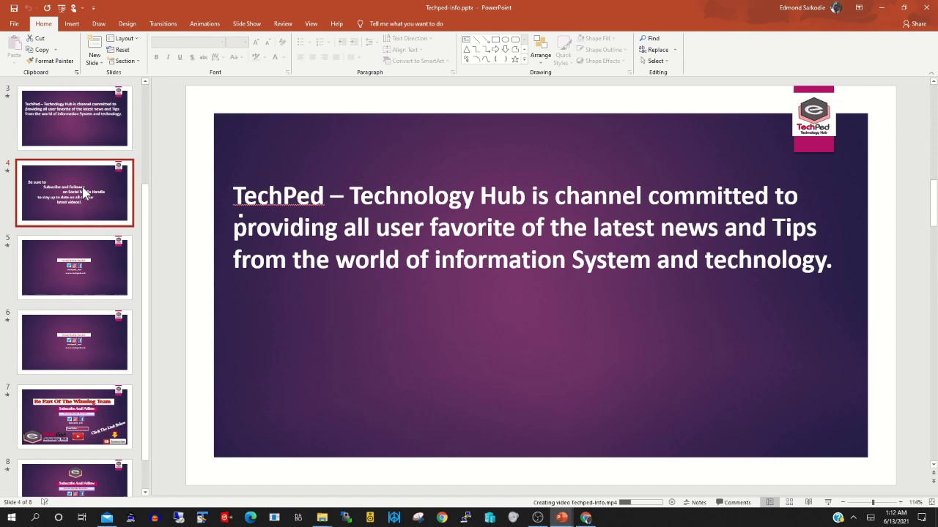
click(77, 286)
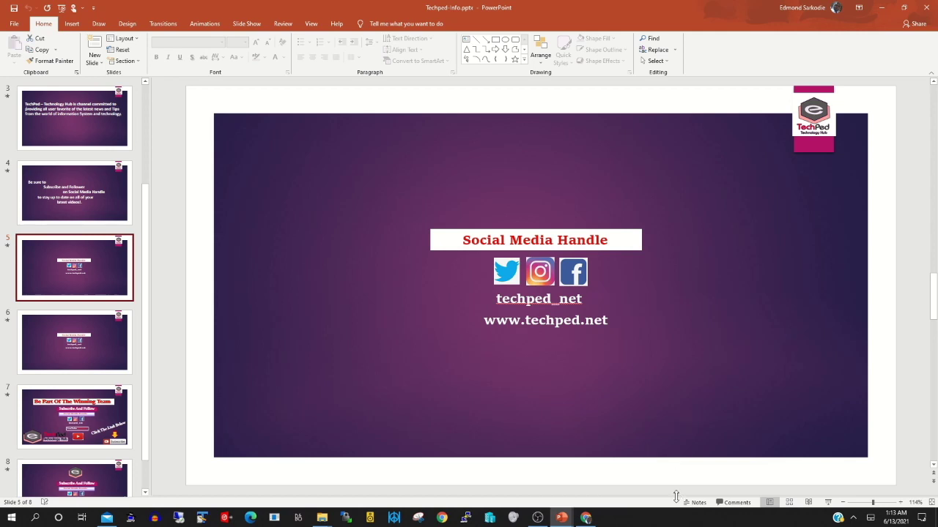
click(903, 7)
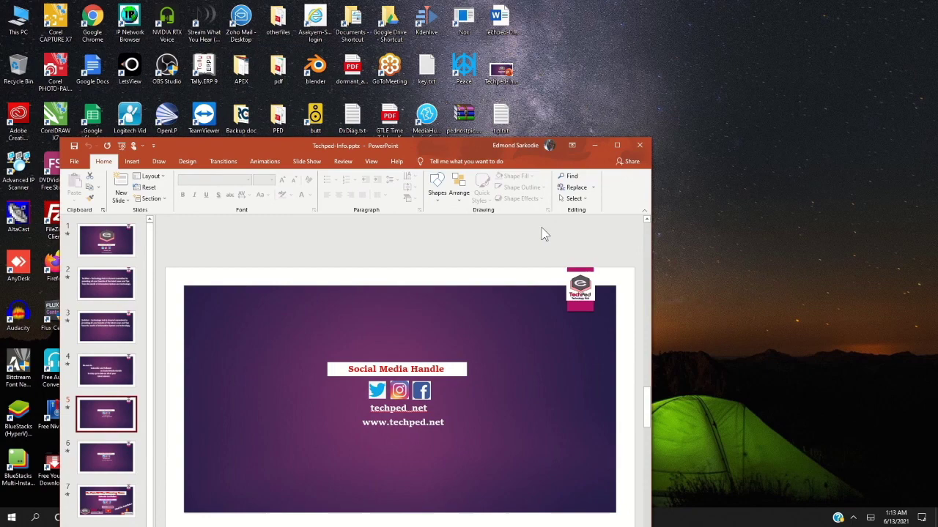
click(594, 146)
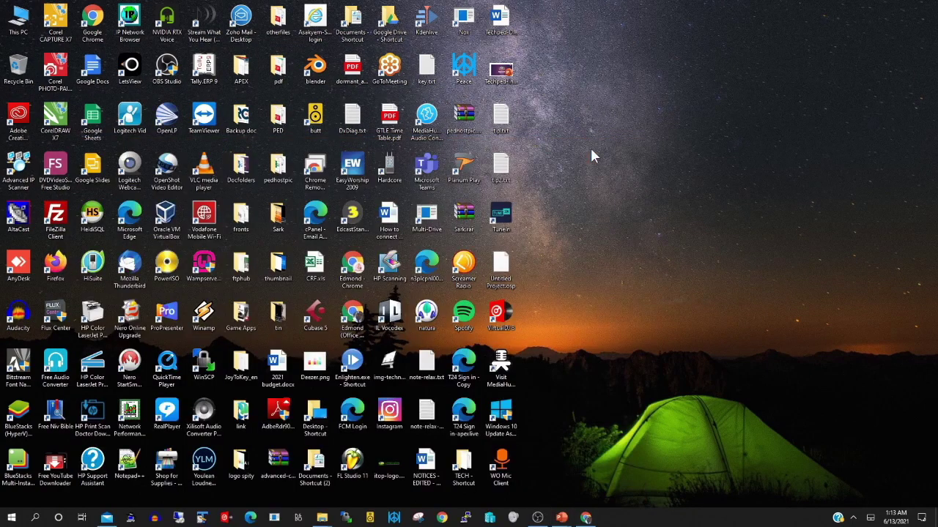
Step: Open the Docfolders folder and play Techped-Info.mp4 from the bottom of the list
double_click(242, 176)
scroll(707, 256, down, 1)
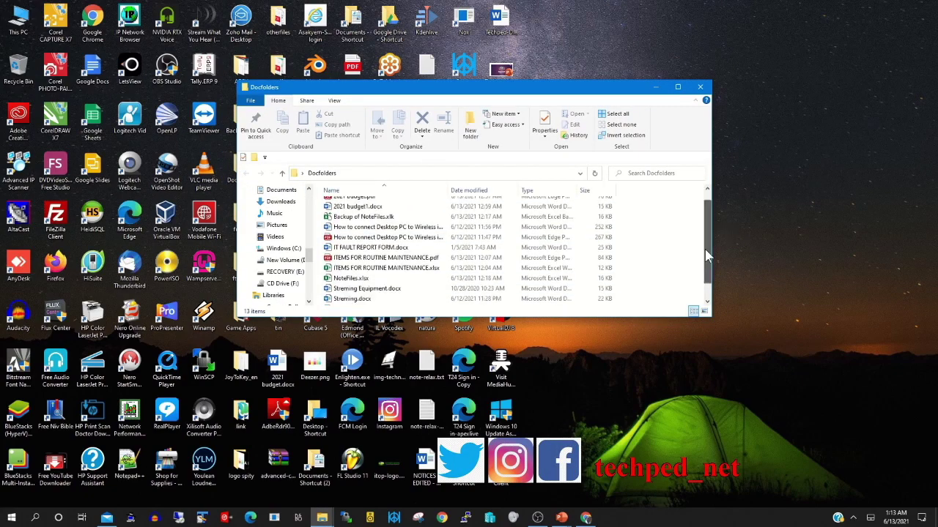
scroll(707, 256, down, 1)
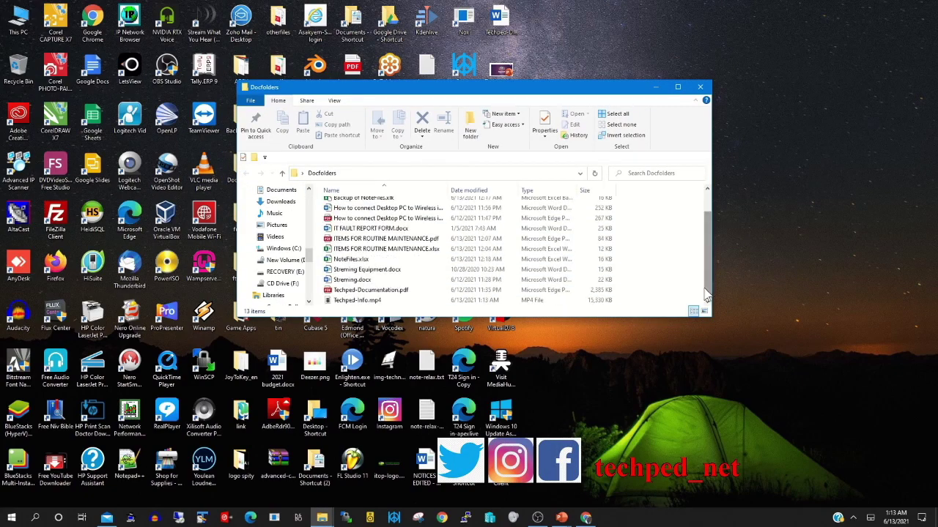
click(353, 302)
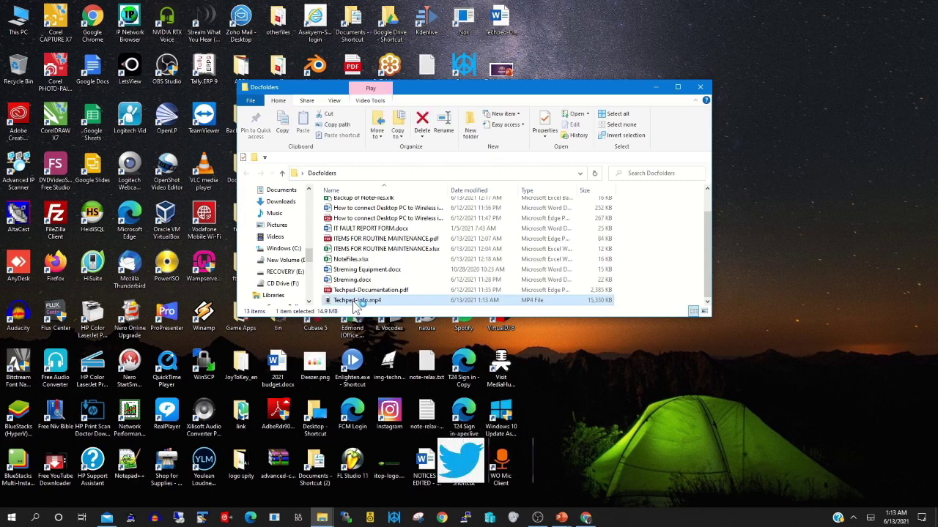
double_click(353, 301)
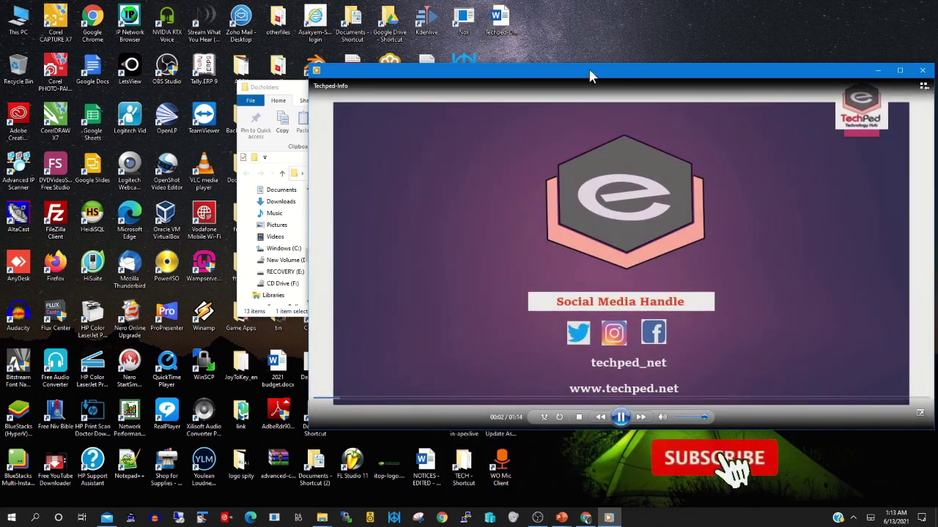
Step: Move the Media Player window left and watch the video play to 00:20
drag(592, 76, 407, 83)
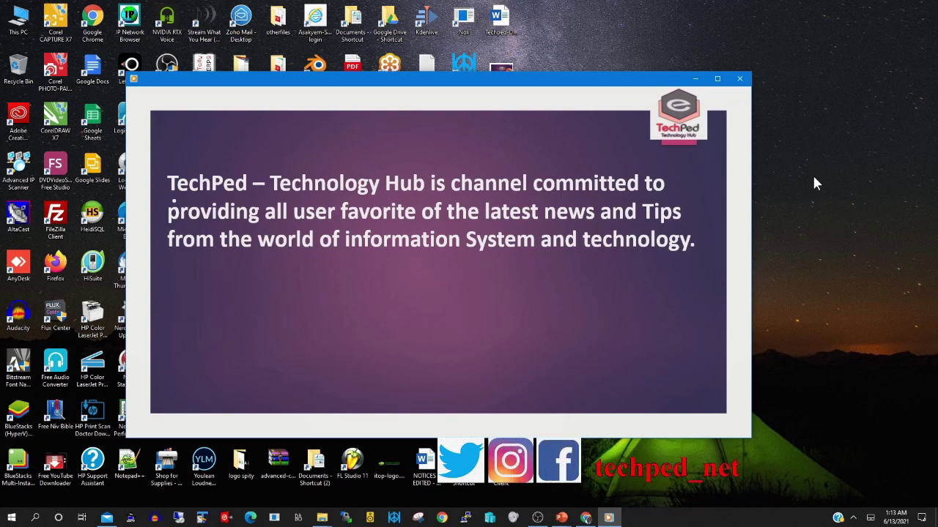
mouse_move(710, 211)
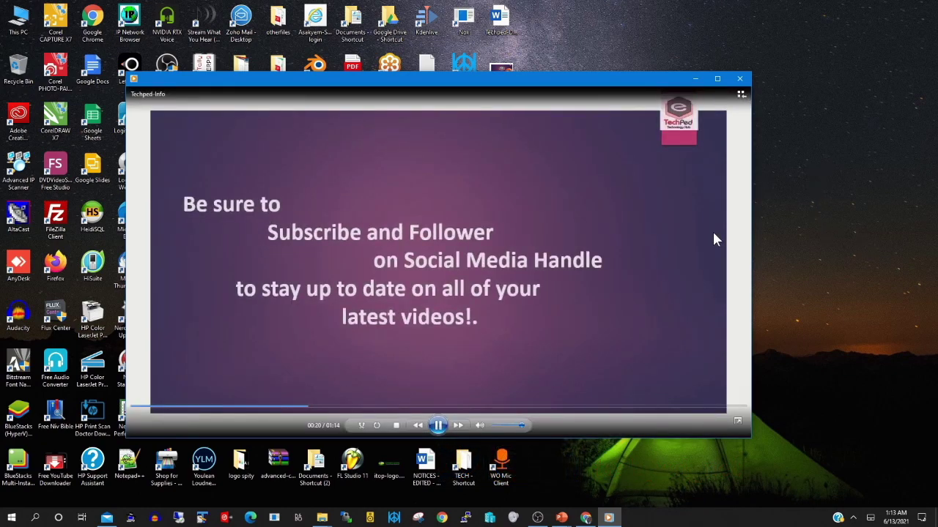